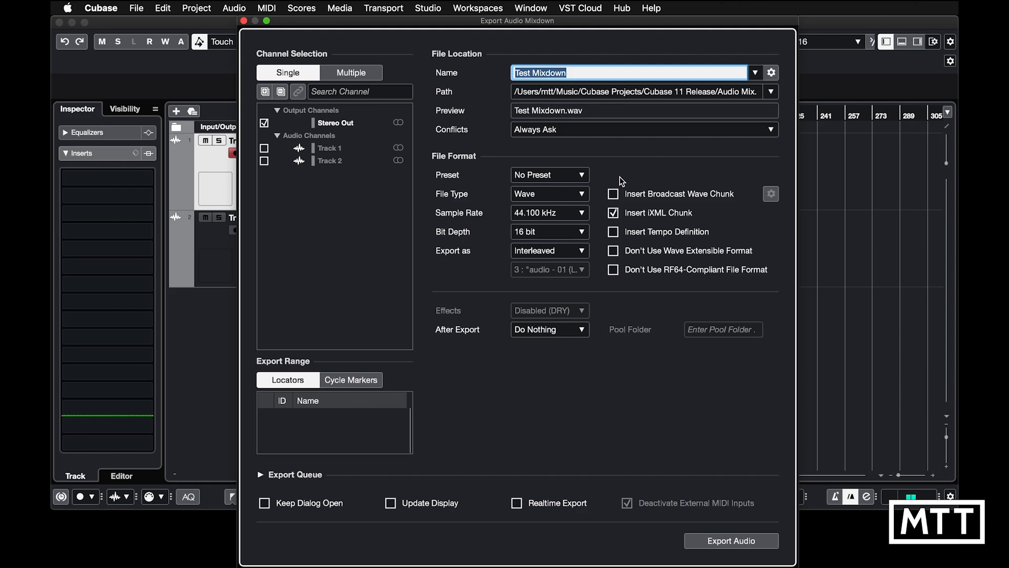
# Save the current Wave, 44.100 kHz, 16 bit file format settings as a preset named "CD Wav format"
pyautogui.click(581, 177)
pyautogui.click(552, 208)
pyautogui.write('CD WaV')
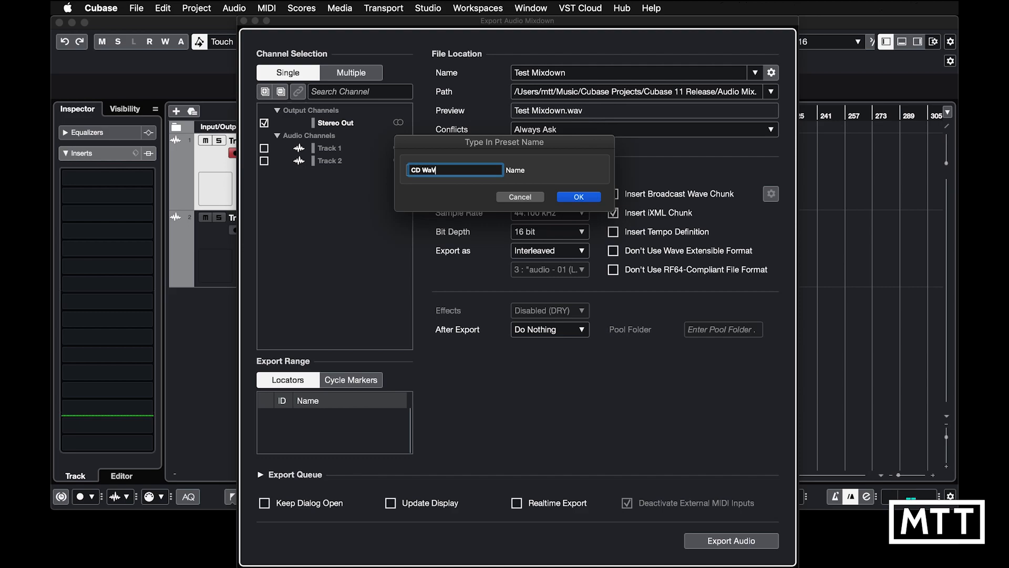
pyautogui.press('BackSpace')
pyautogui.write('v format')
pyautogui.press('Return')
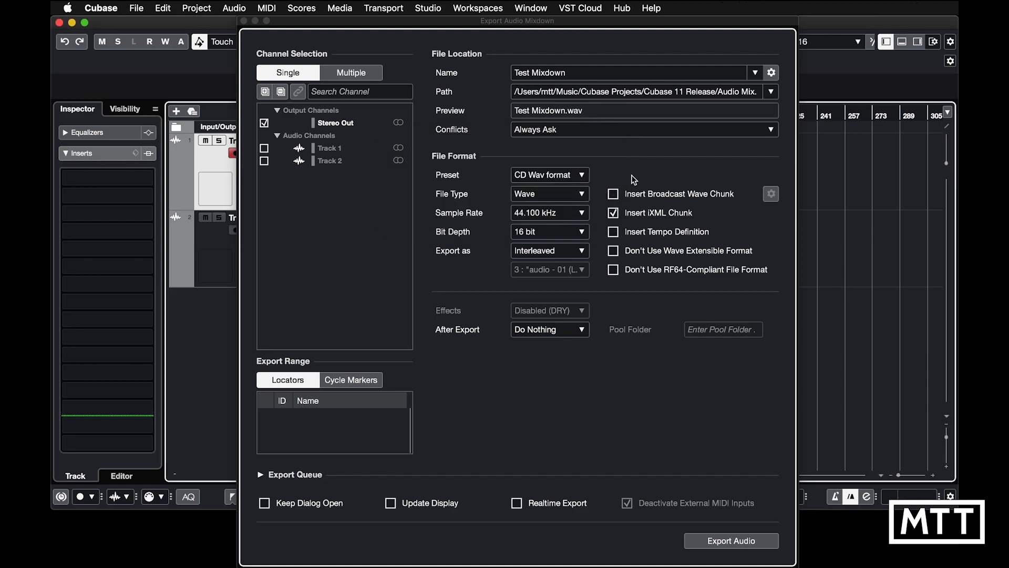
pyautogui.click(584, 176)
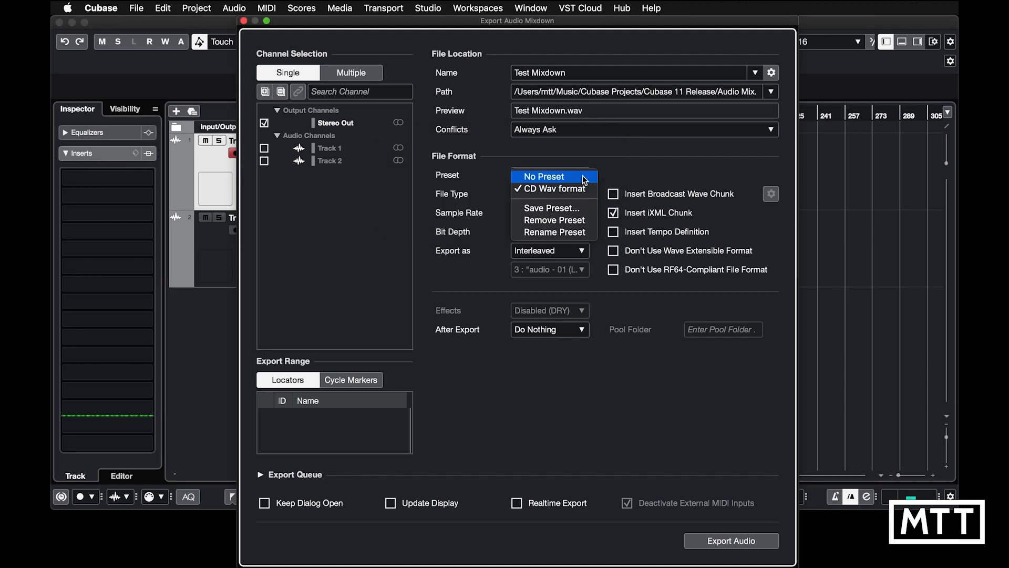
pyautogui.click(613, 173)
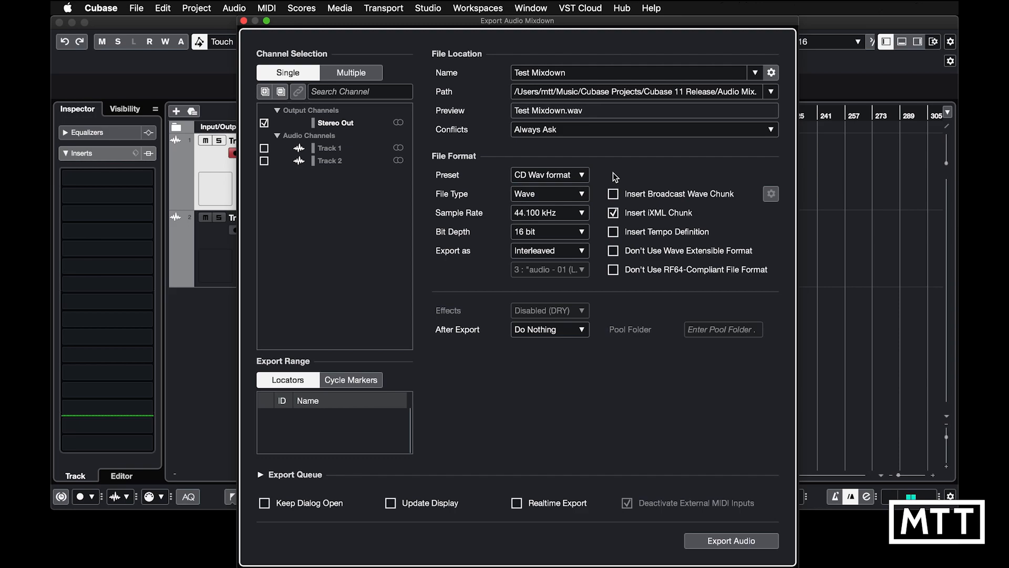
# Change the file type to MPEG 1 Layer 3 at 128 kB/s and save it as a format preset named "MP3 128k"
pyautogui.click(582, 194)
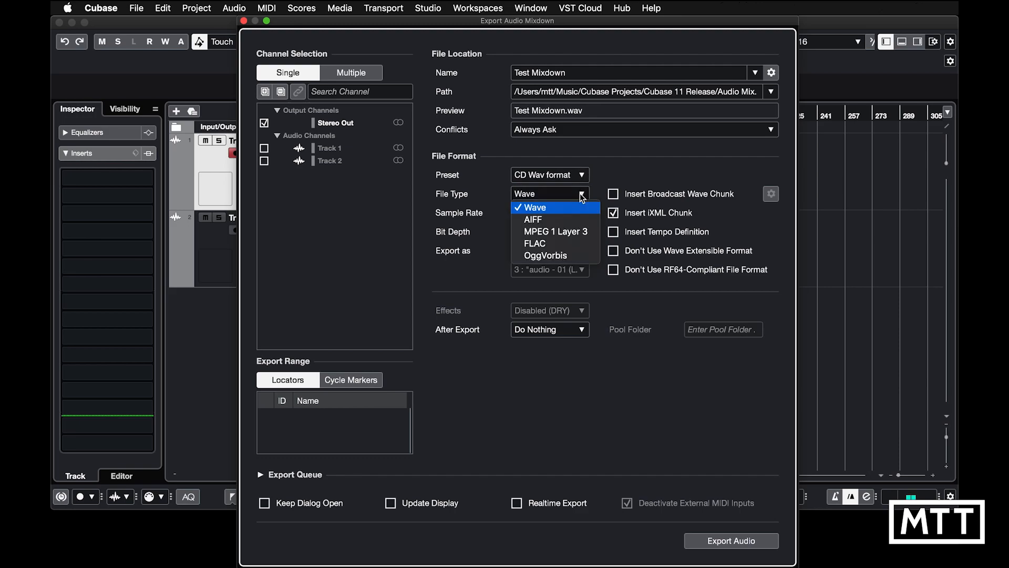
pyautogui.click(571, 232)
pyautogui.click(549, 232)
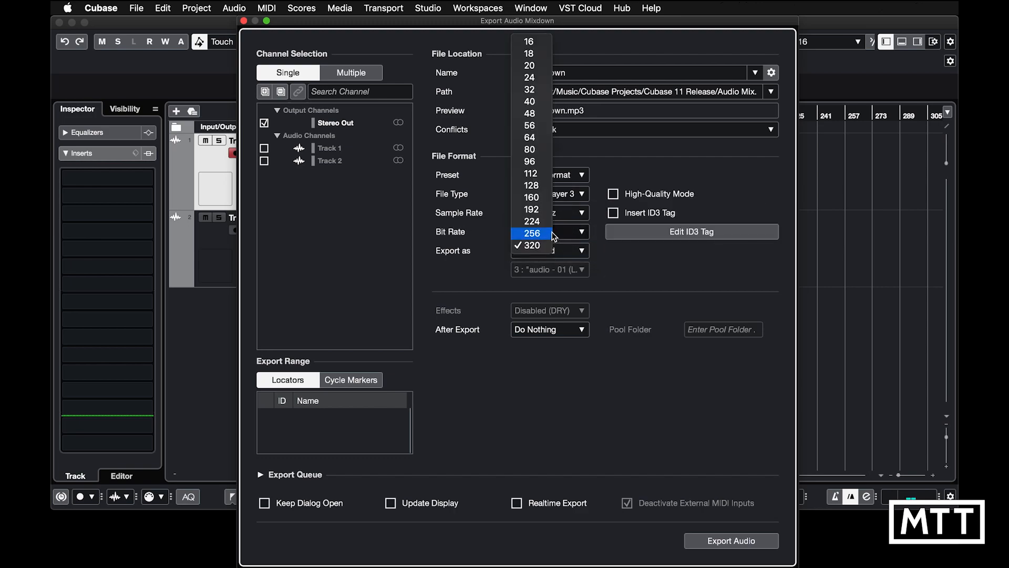
pyautogui.click(542, 185)
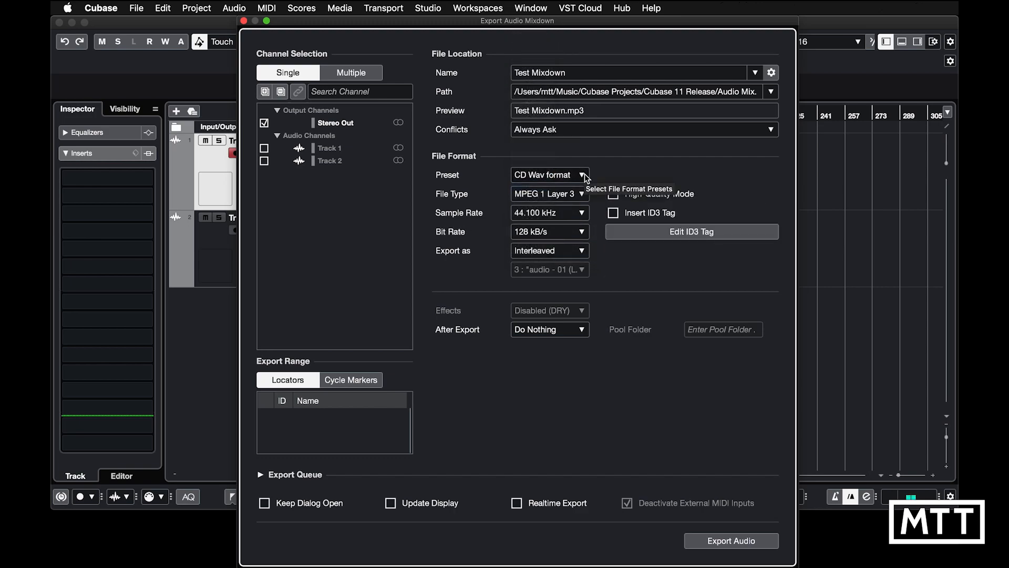
pyautogui.click(584, 176)
pyautogui.click(579, 206)
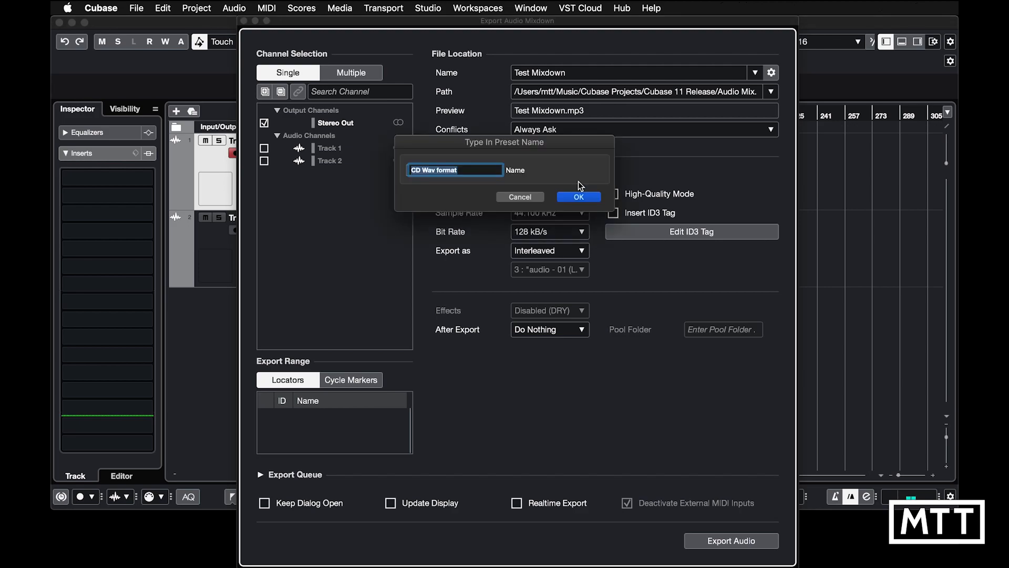
pyautogui.write('MP3 128k')
pyautogui.press('Return')
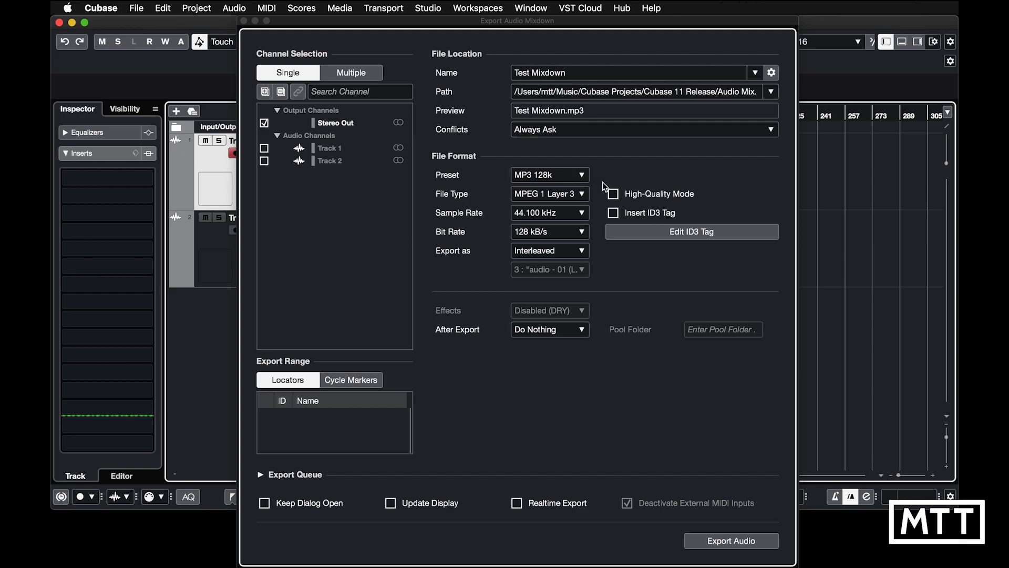
# Set the MP3 bit rate to 320 kB/s and save the settings as a format preset named "MP3 320k"
pyautogui.click(581, 233)
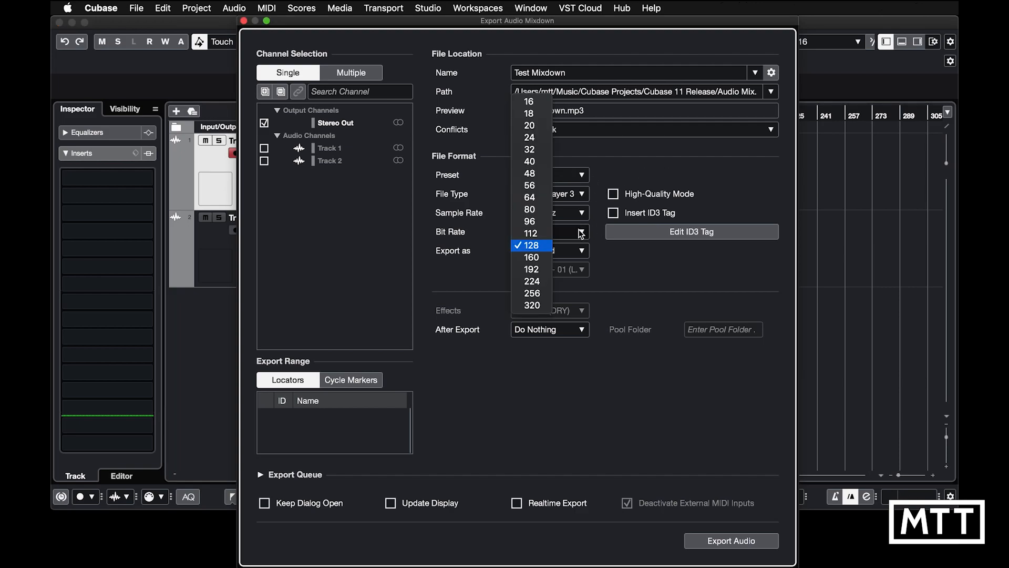
pyautogui.click(539, 306)
pyautogui.click(584, 176)
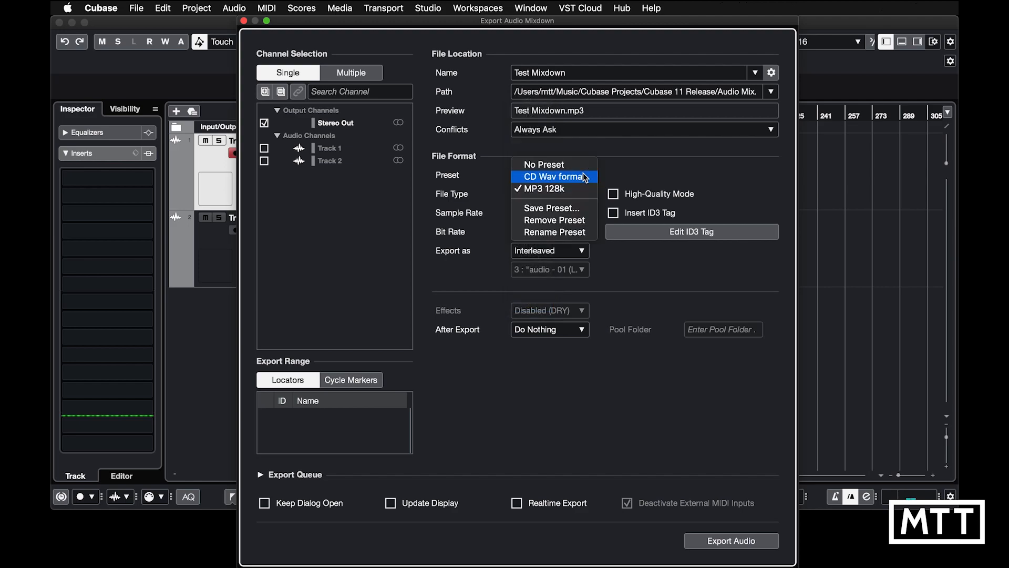
pyautogui.click(574, 209)
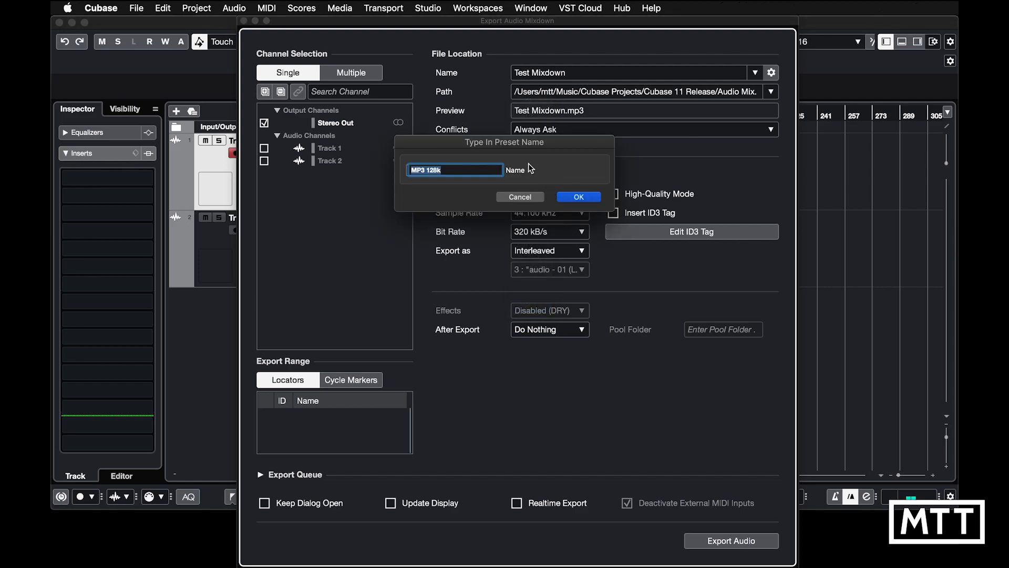
pyautogui.click(488, 169)
pyautogui.press('BackSpace')
pyautogui.press('BackSpace')
pyautogui.write('320')
pyautogui.click(579, 197)
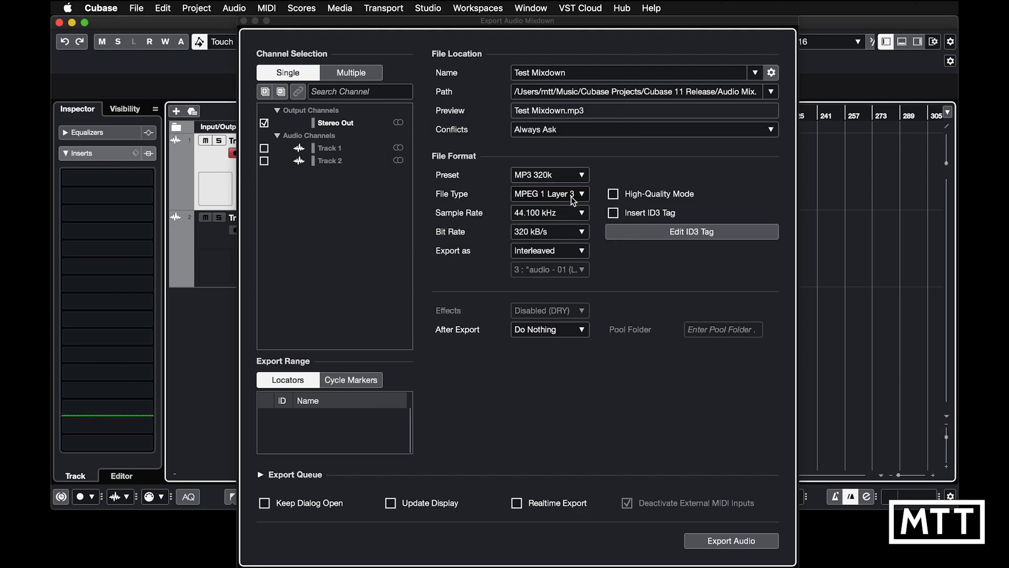
# Switch the file format back to the saved "CD Wav format" preset
pyautogui.click(578, 175)
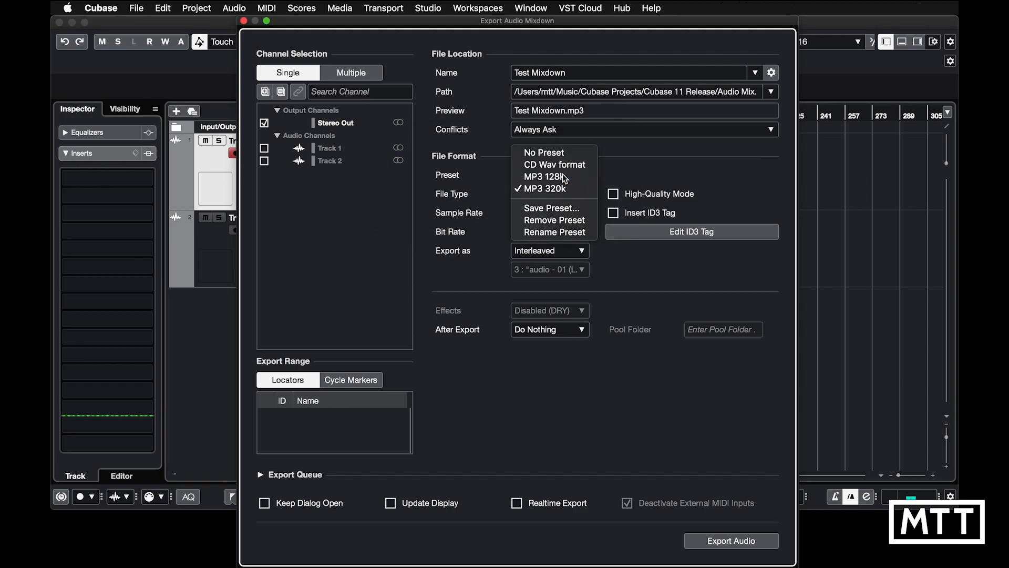
pyautogui.click(577, 179)
pyautogui.click(578, 182)
pyautogui.click(578, 175)
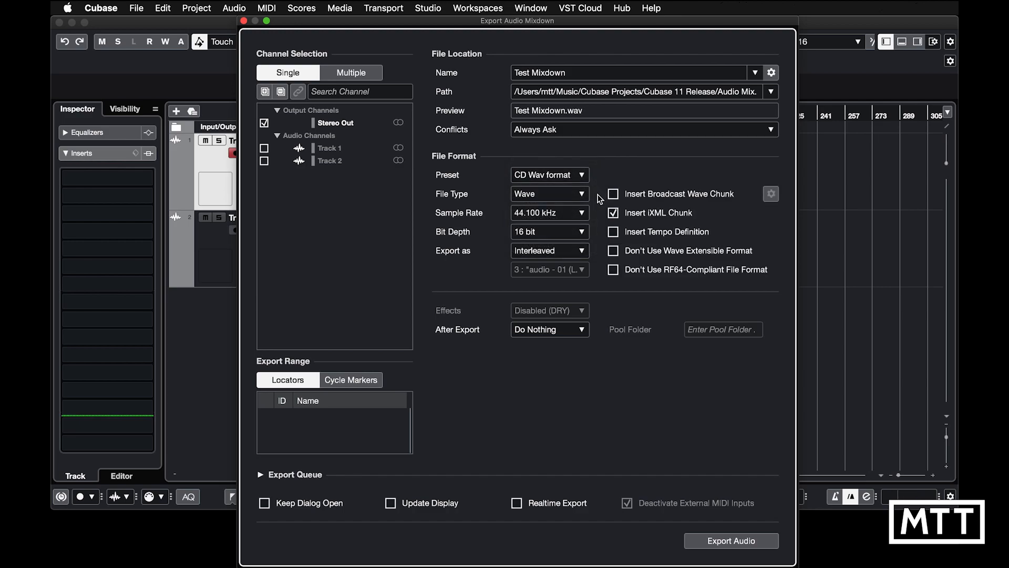
# Set the export path to the Project Mixdown Folder and review the other path options
pyautogui.click(772, 92)
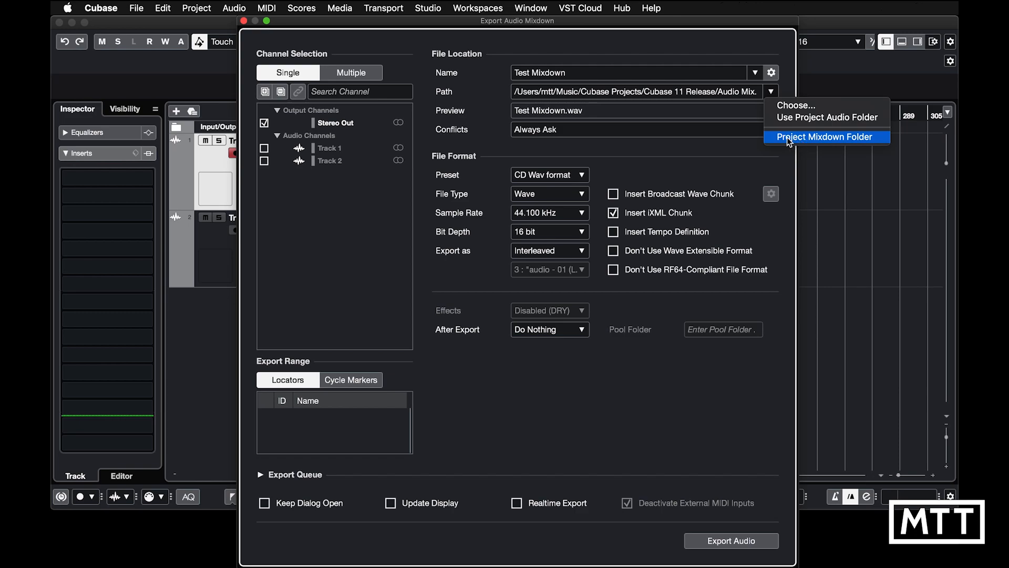
pyautogui.click(798, 138)
pyautogui.click(516, 91)
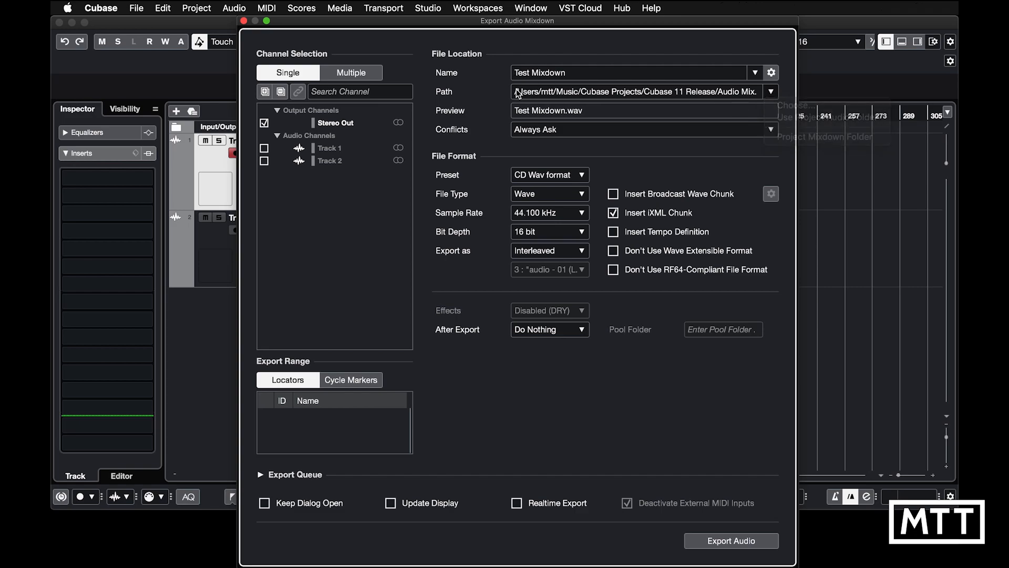
pyautogui.click(772, 92)
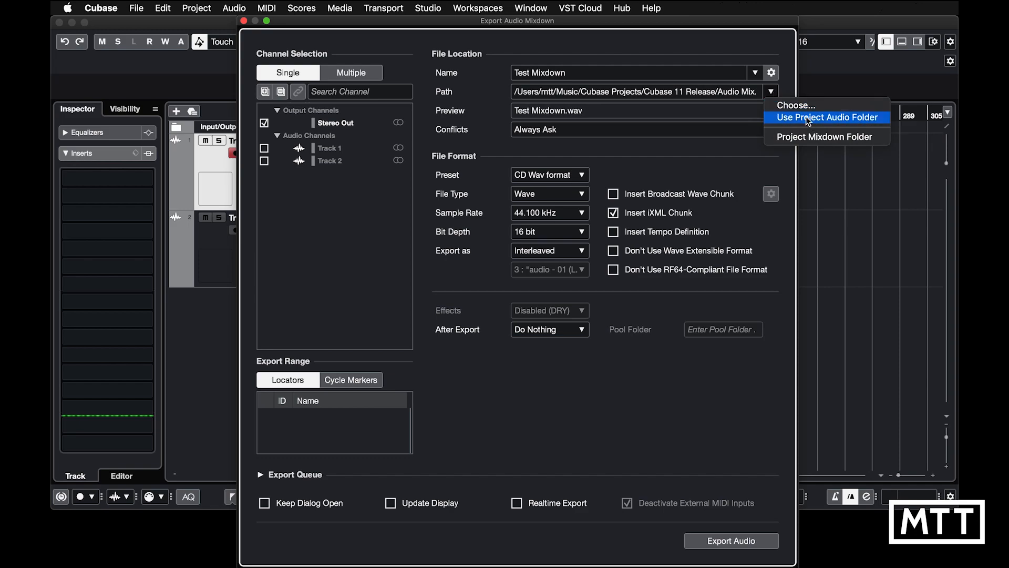
pyautogui.click(791, 92)
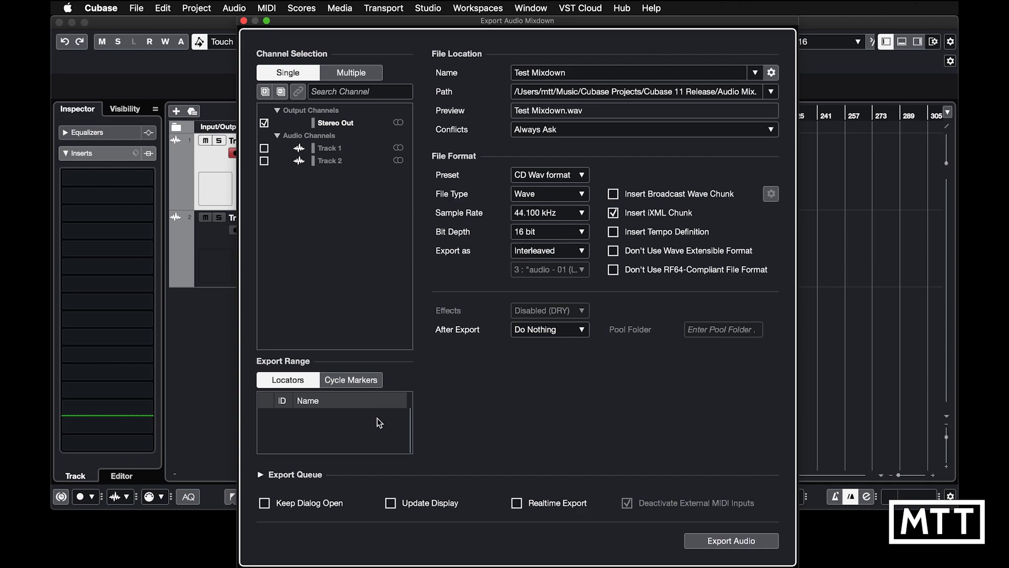
# Add the Stereo Out mixdown to the export queue three times, using the CD Wav format, MP3 128k and MP3 320k presets
pyautogui.click(262, 475)
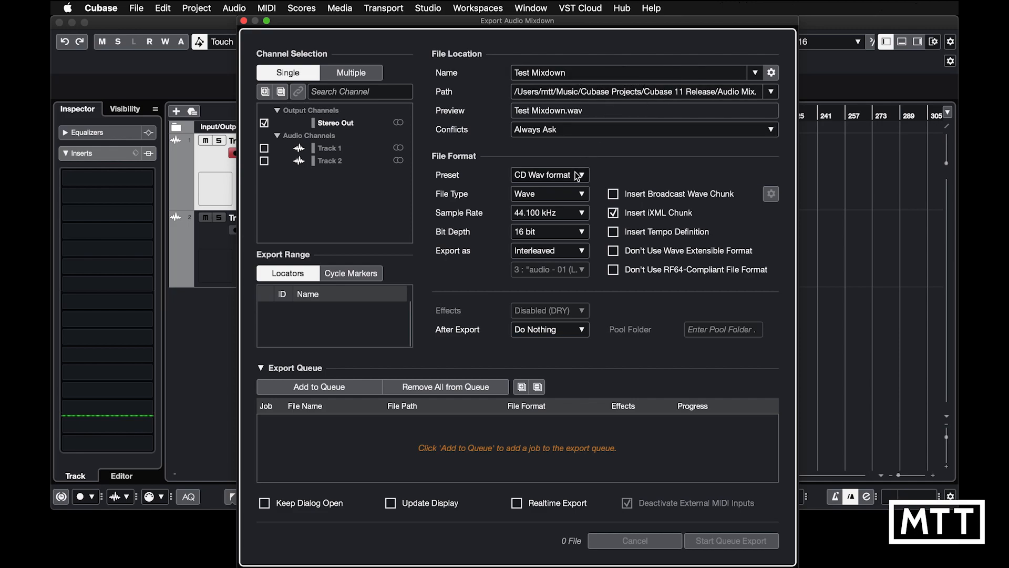
pyautogui.click(366, 388)
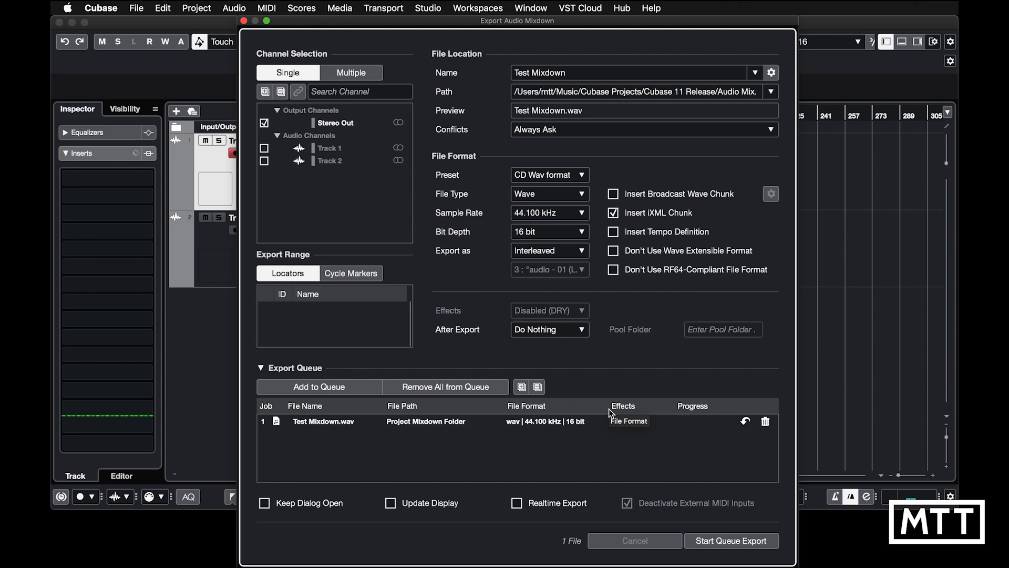
pyautogui.click(588, 176)
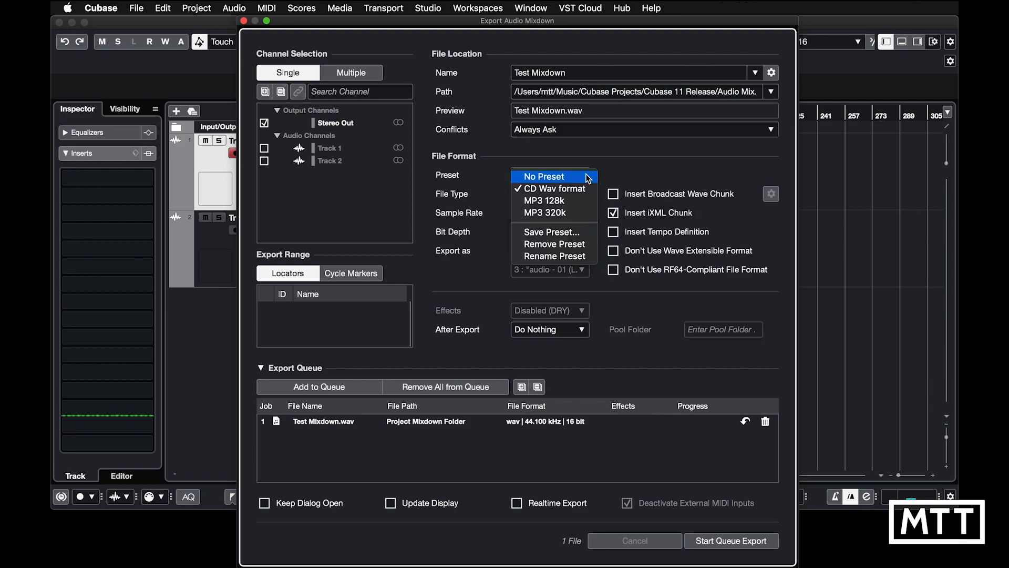
pyautogui.click(563, 204)
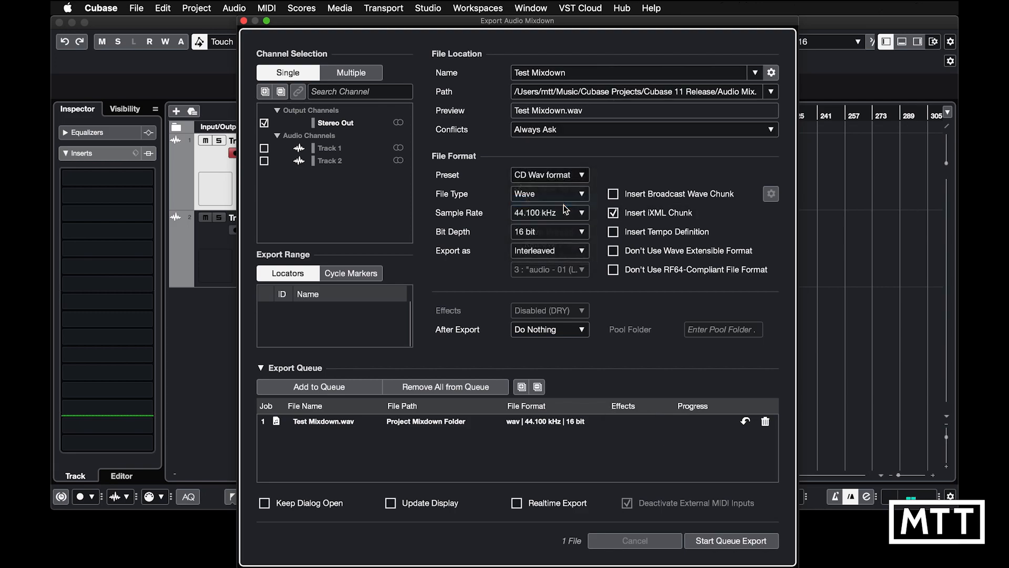
pyautogui.click(343, 390)
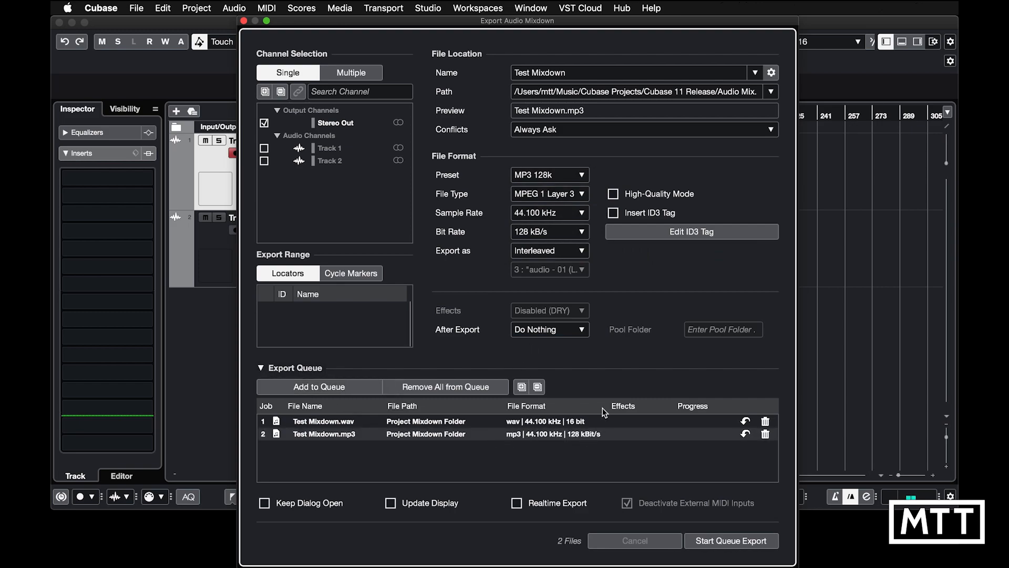
pyautogui.click(561, 177)
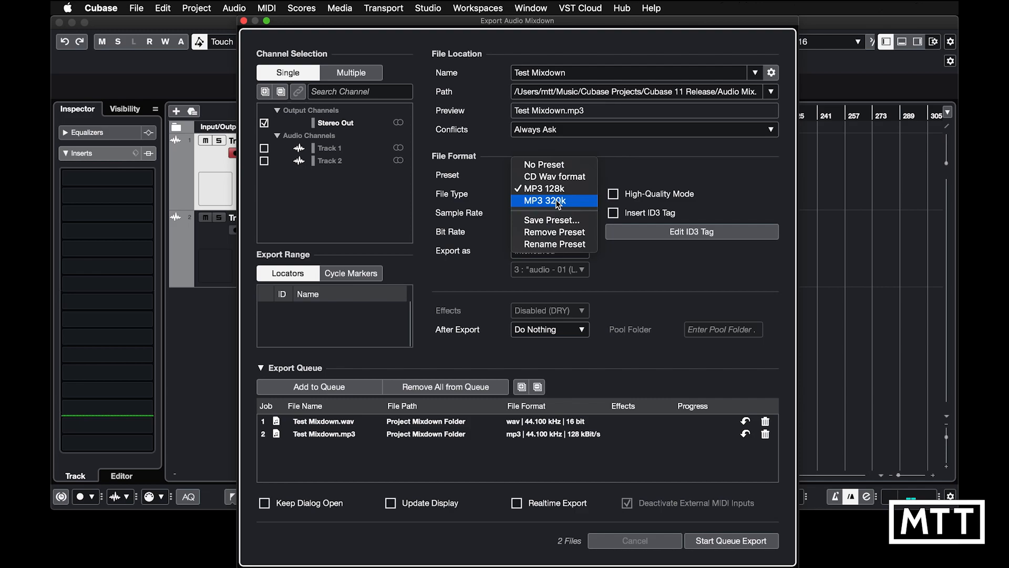
pyautogui.click(558, 202)
pyautogui.click(332, 390)
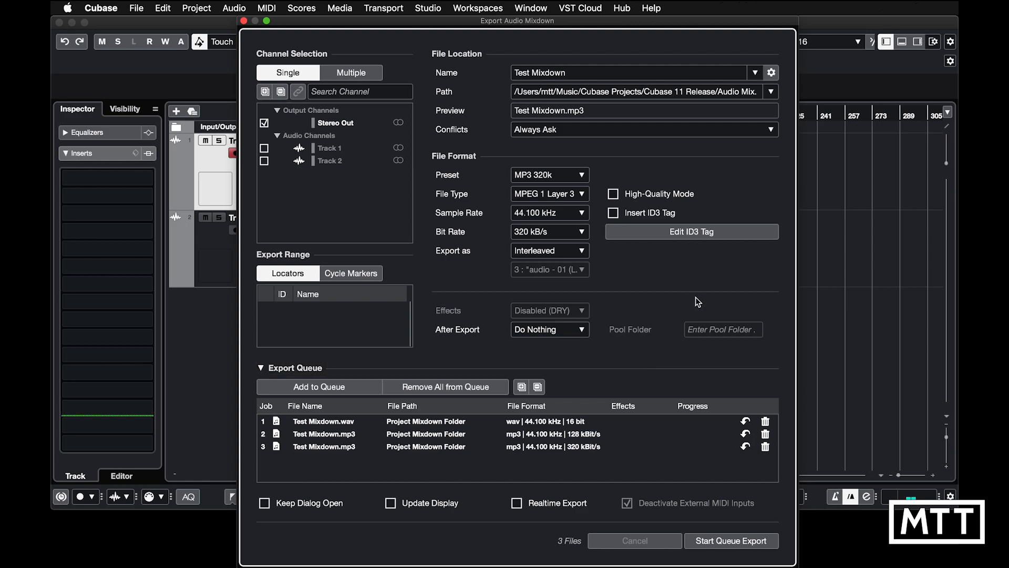
# Close the export dialog and reopen the recent project "MTT - Cubase 11 - Audio Mixdown.cpr"
pyautogui.click(244, 21)
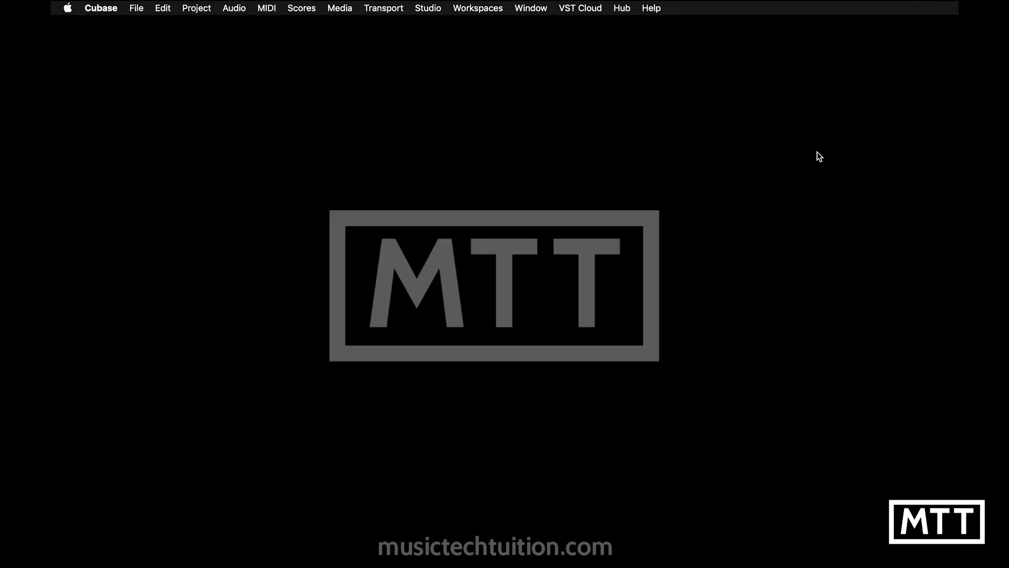
pyautogui.click(138, 9)
pyautogui.moveTo(237, 246)
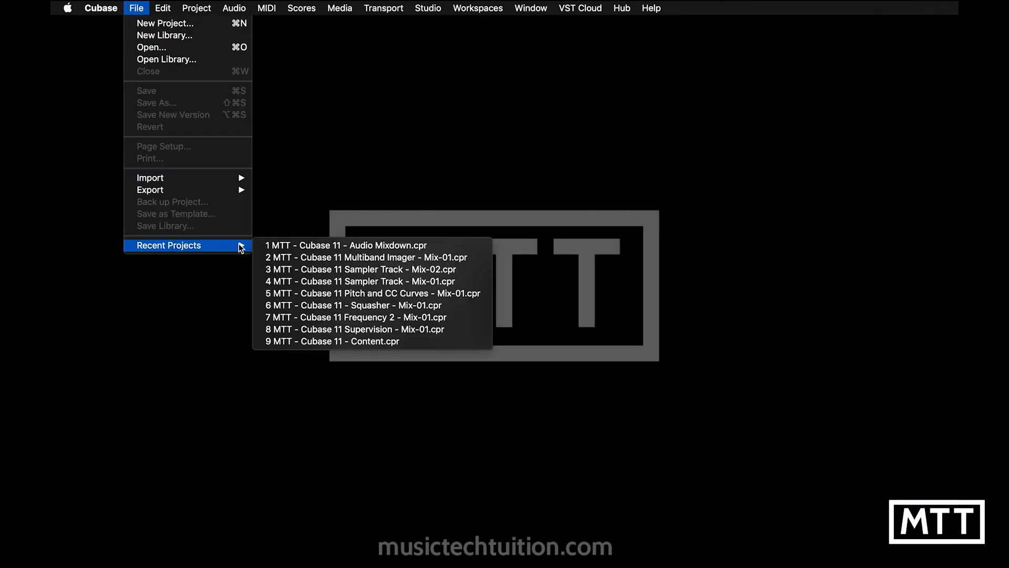
pyautogui.click(311, 246)
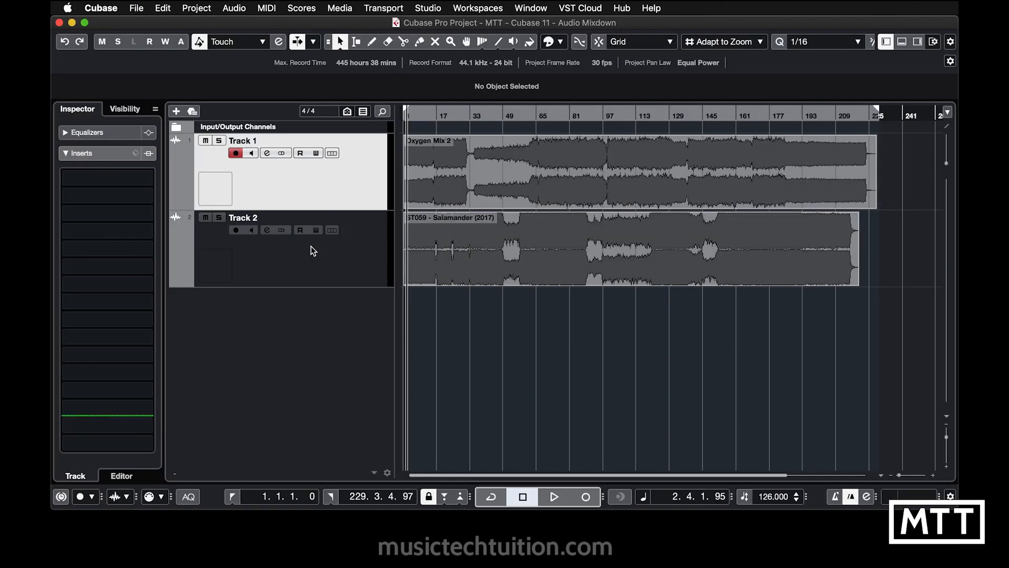
# Open the Audio Mixdown export and add Track 1 and Track 2 to the queue as a multiple-channel job
pyautogui.rightClick(518, 367)
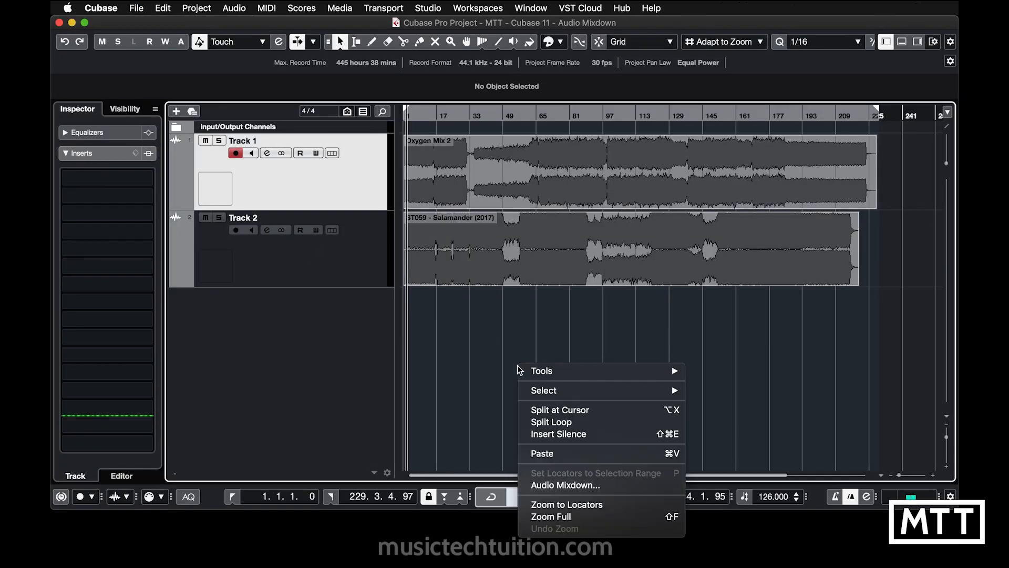
pyautogui.click(587, 481)
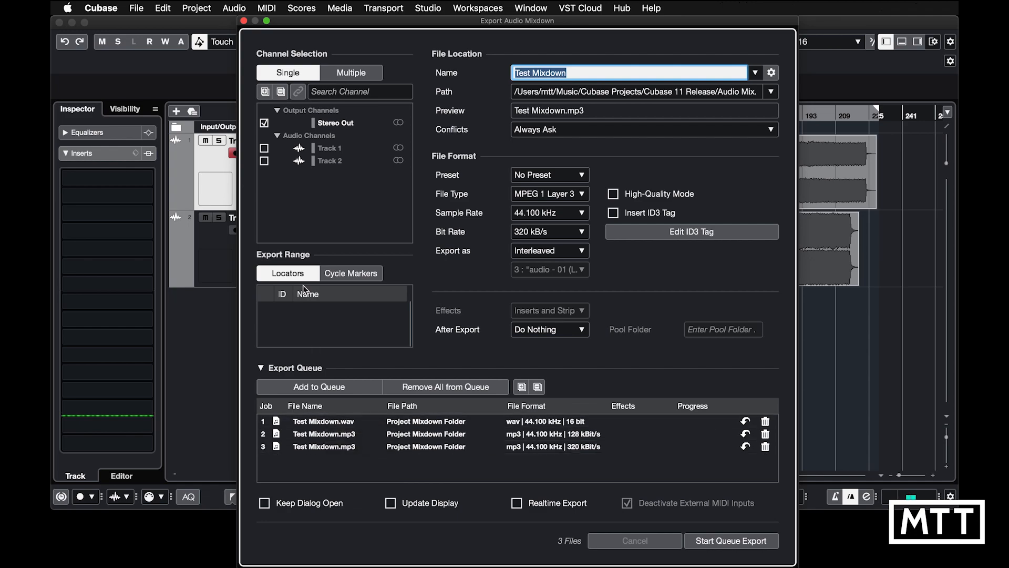
pyautogui.click(350, 74)
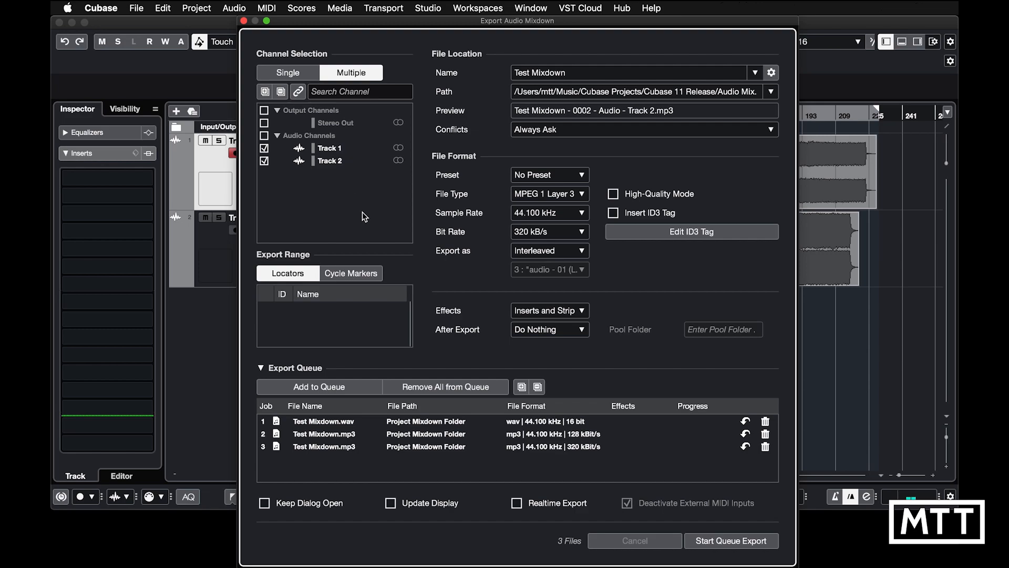
pyautogui.click(562, 311)
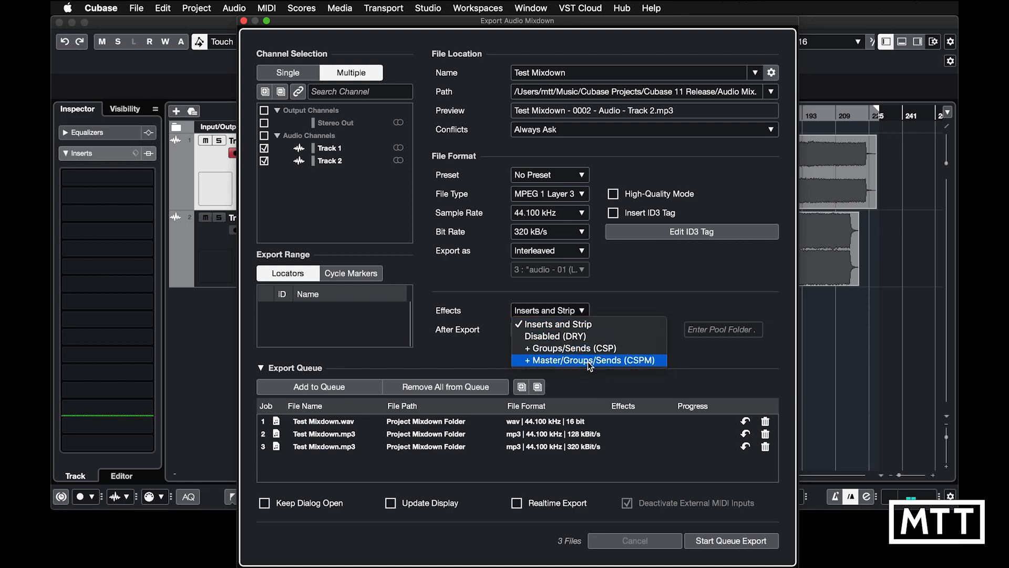
pyautogui.click(612, 307)
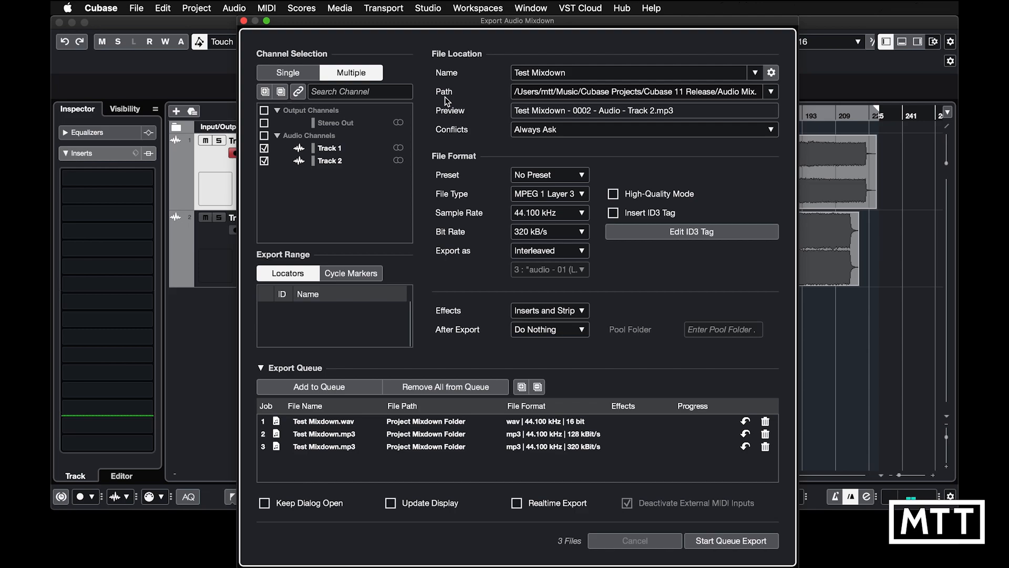
pyautogui.click(331, 388)
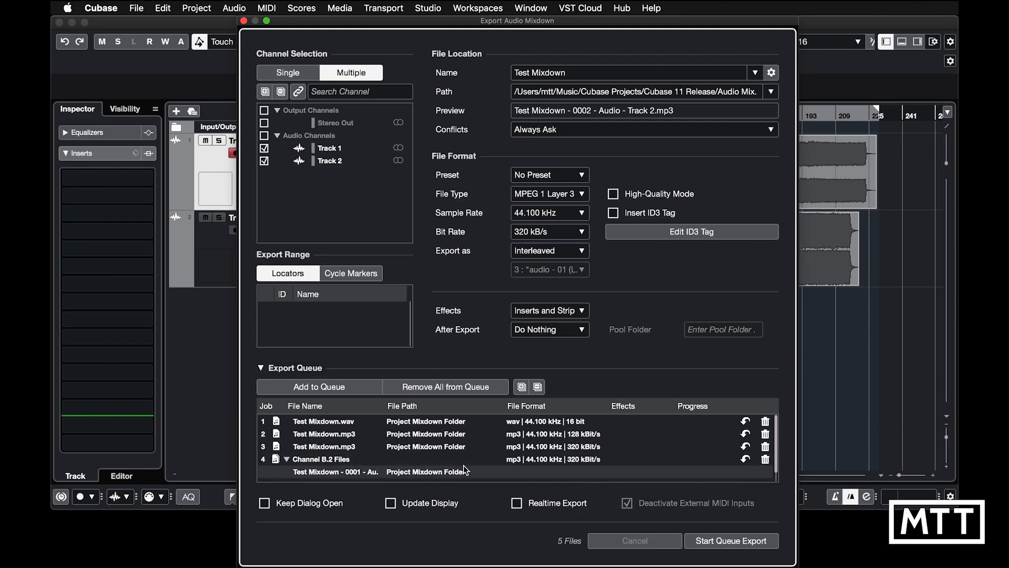
# Disable the effects (DRY) and add Track 1 and Track 2 to the export queue as another multiple-channel job
pyautogui.scroll(-1, 465, 470)
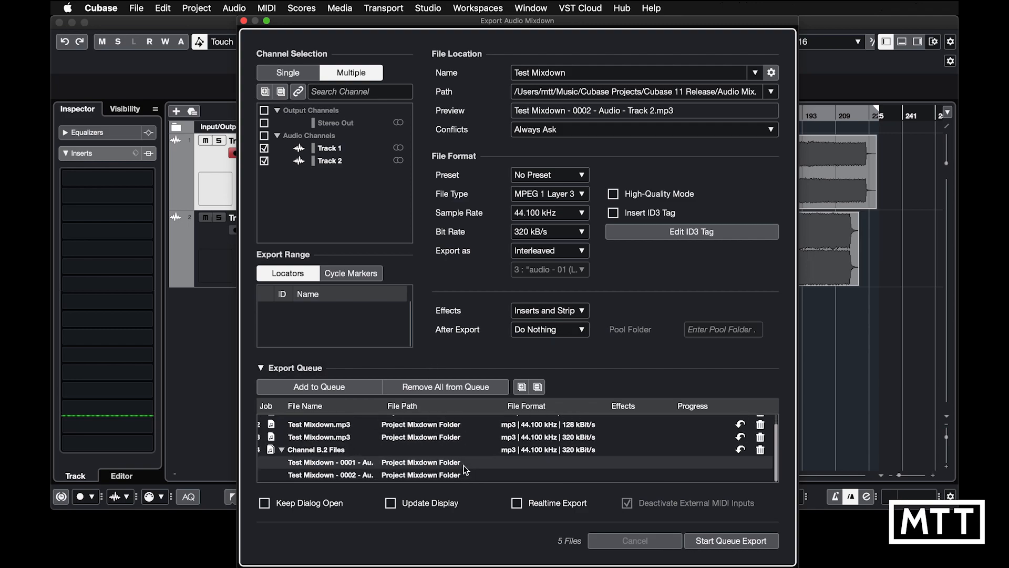
pyautogui.click(569, 313)
pyautogui.click(573, 338)
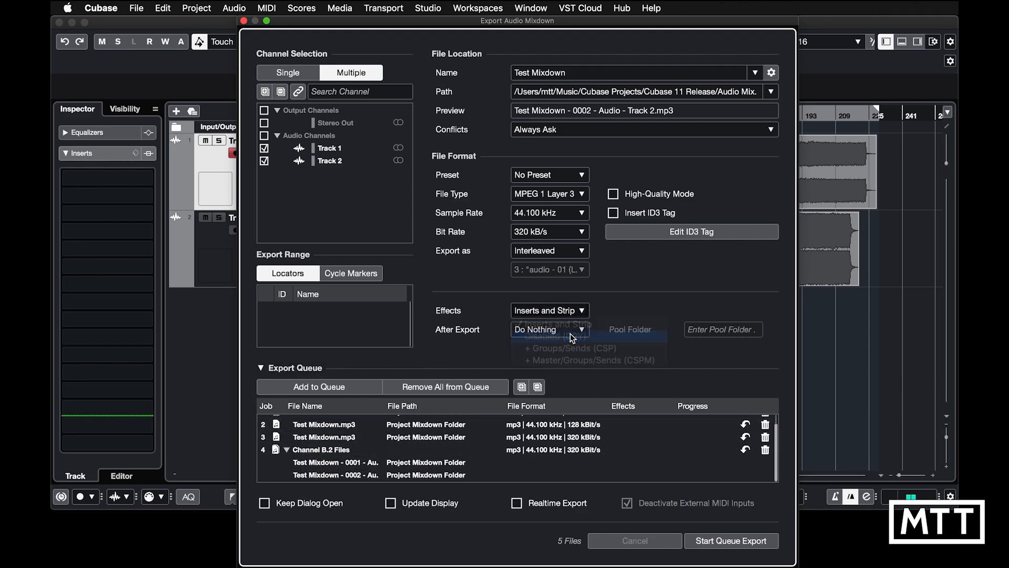
pyautogui.click(349, 389)
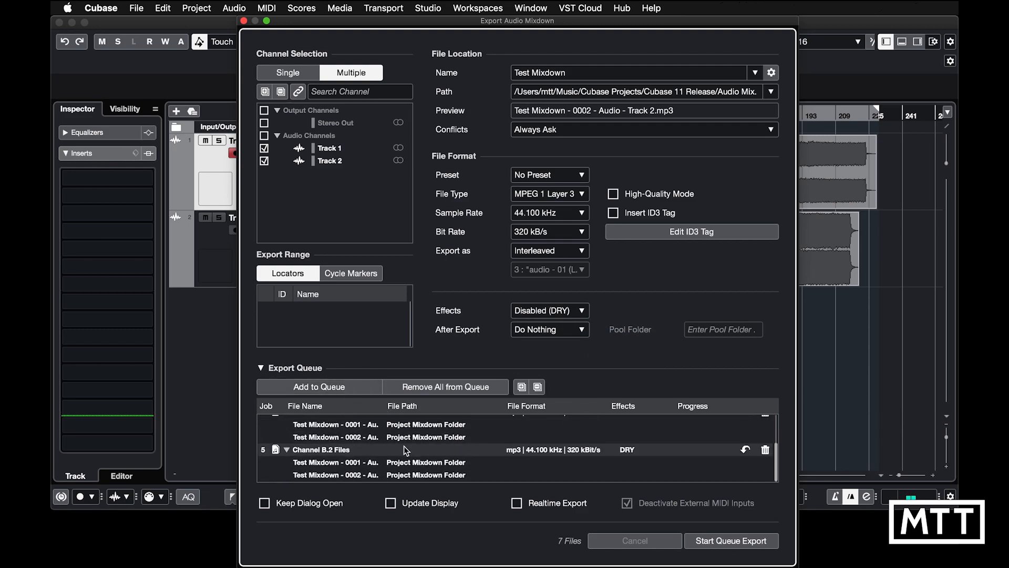
# Collapse the multi-channel jobs in the export queue and start the export of all queued jobs
pyautogui.scroll(5, 403, 446)
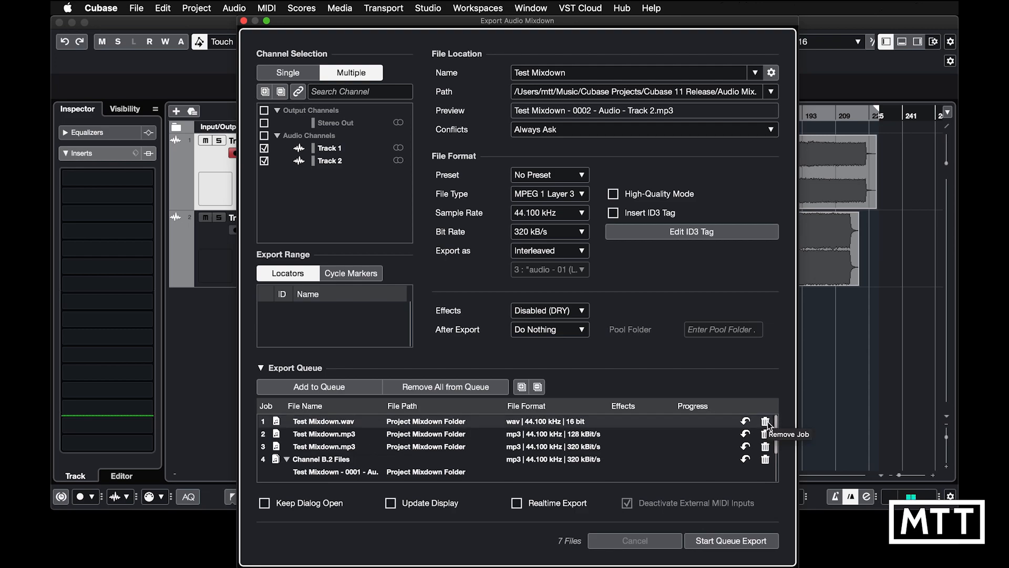
pyautogui.click(537, 388)
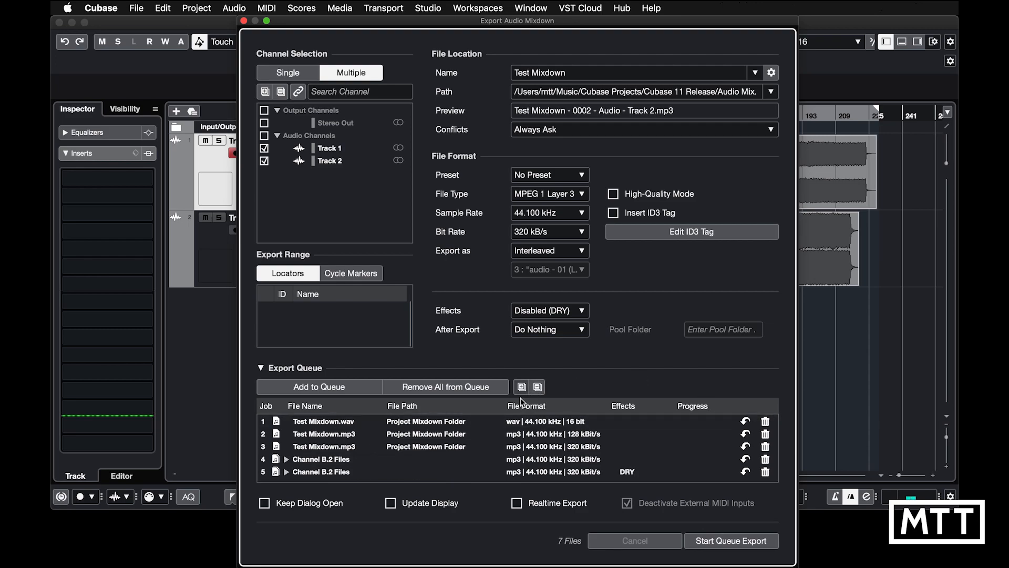
pyautogui.click(287, 460)
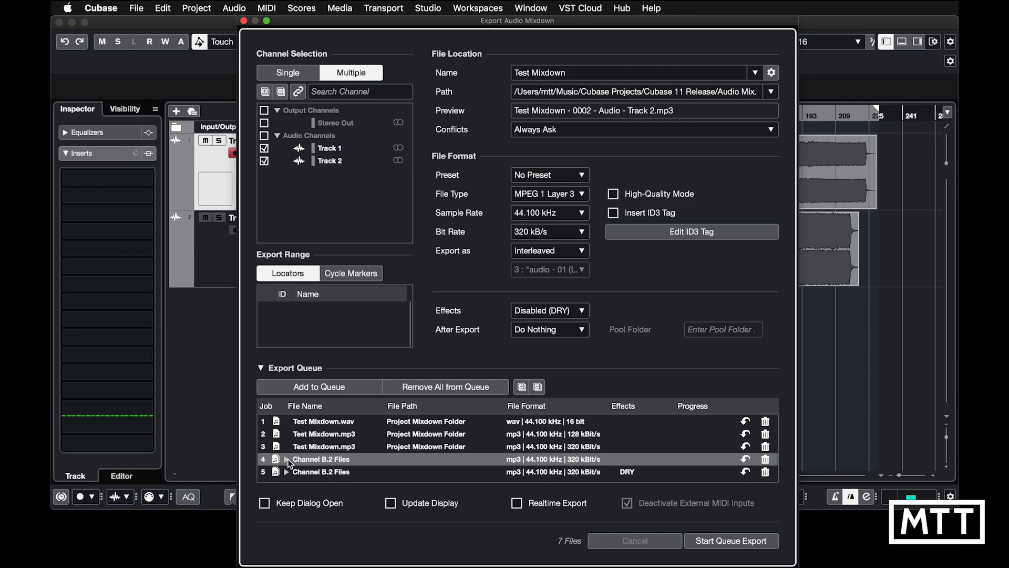
pyautogui.click(287, 459)
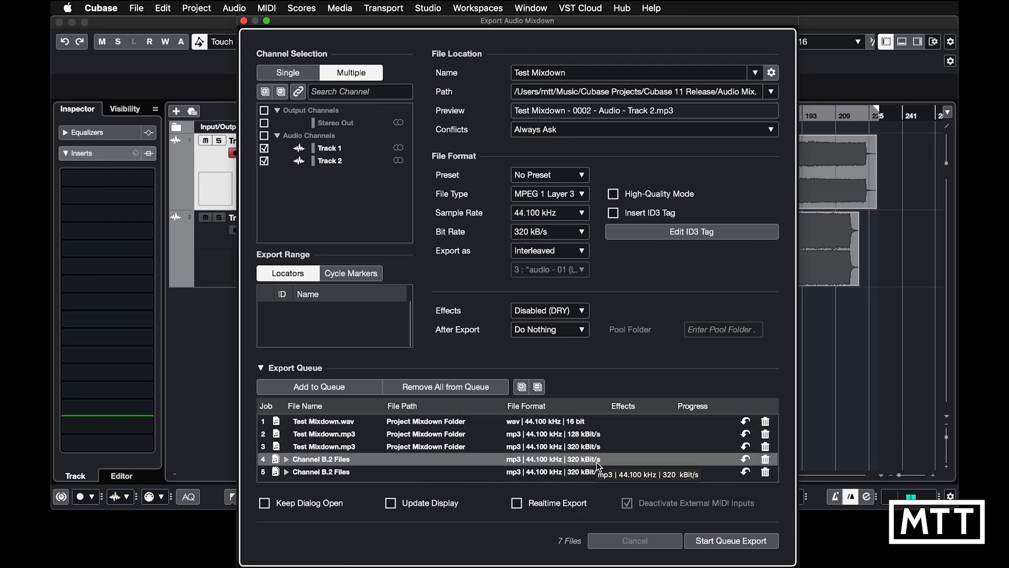
pyautogui.click(728, 544)
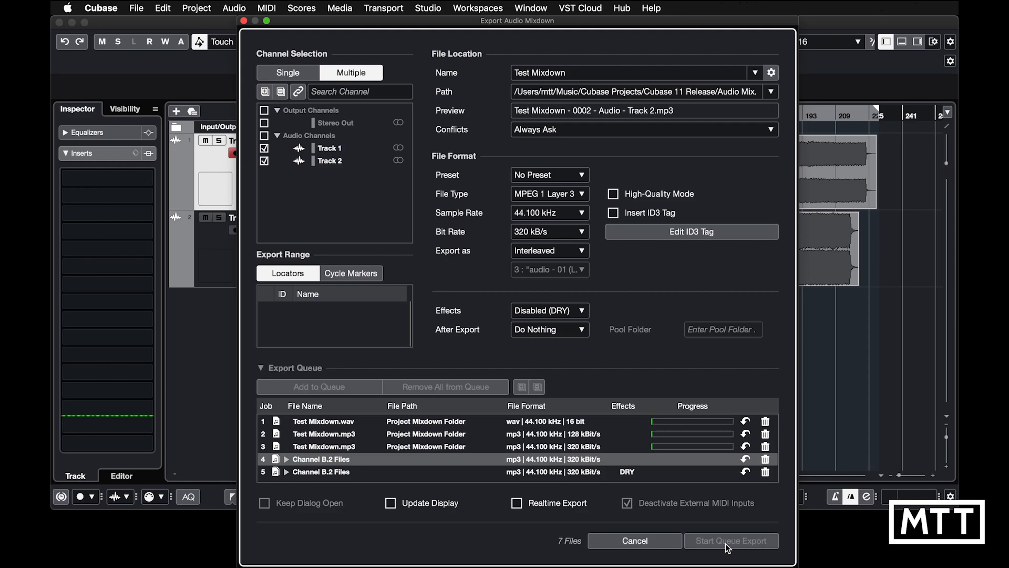